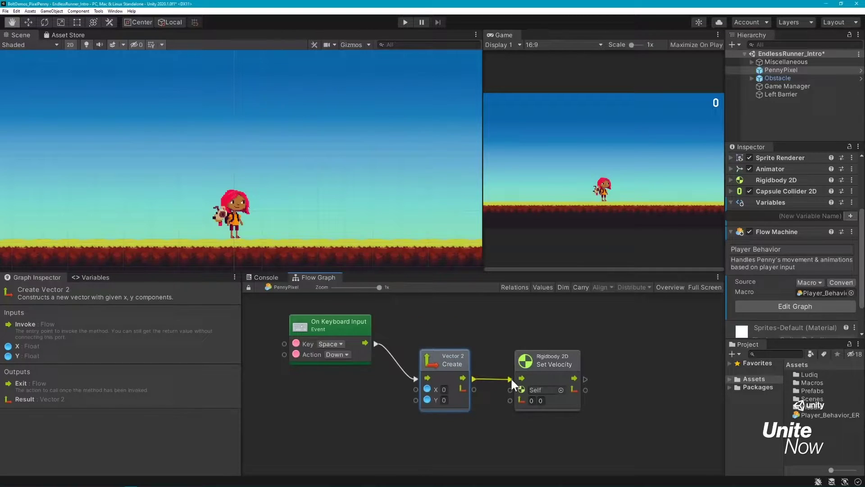
left_click(406, 22)
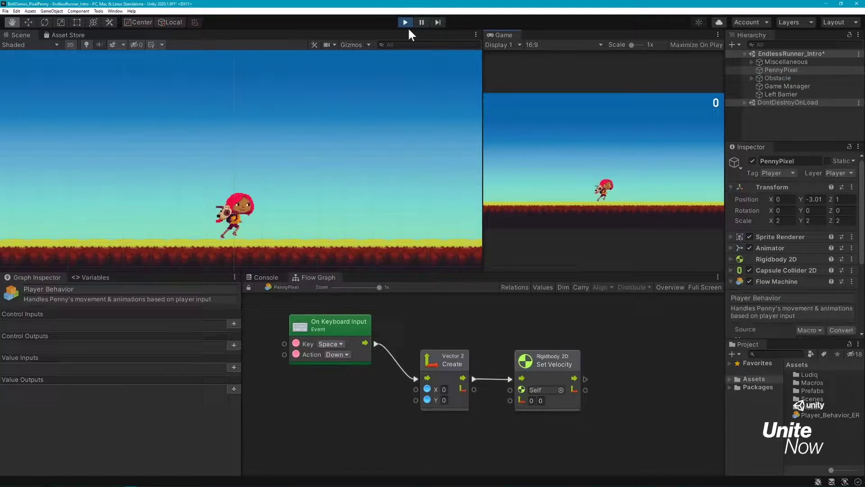